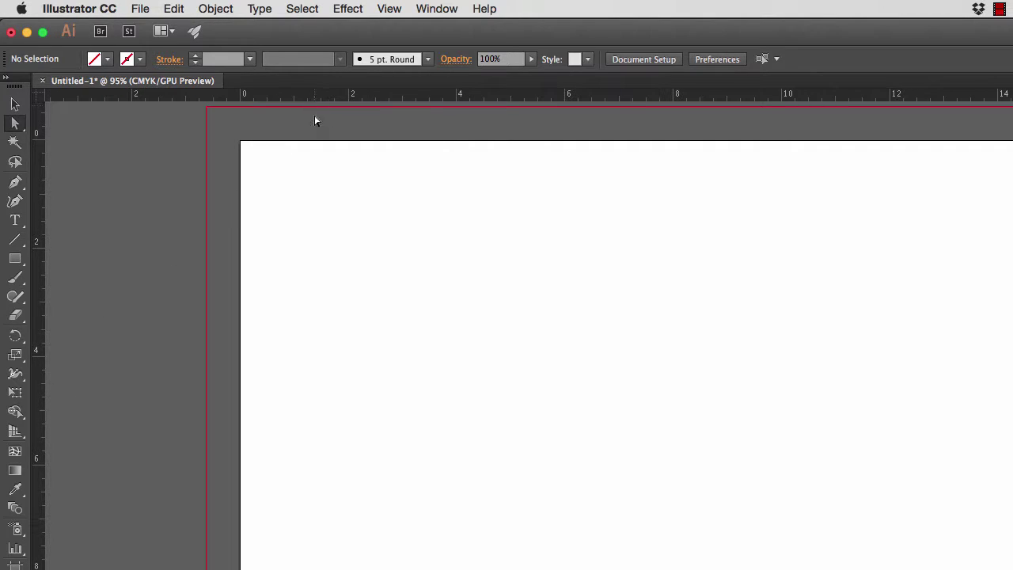
Show the grid over the artboard and pasteboard from the View menu.
{"action": "left_click", "coordinate": [390, 10]}
{"action": "mouse_move", "coordinate": [363, 315]}
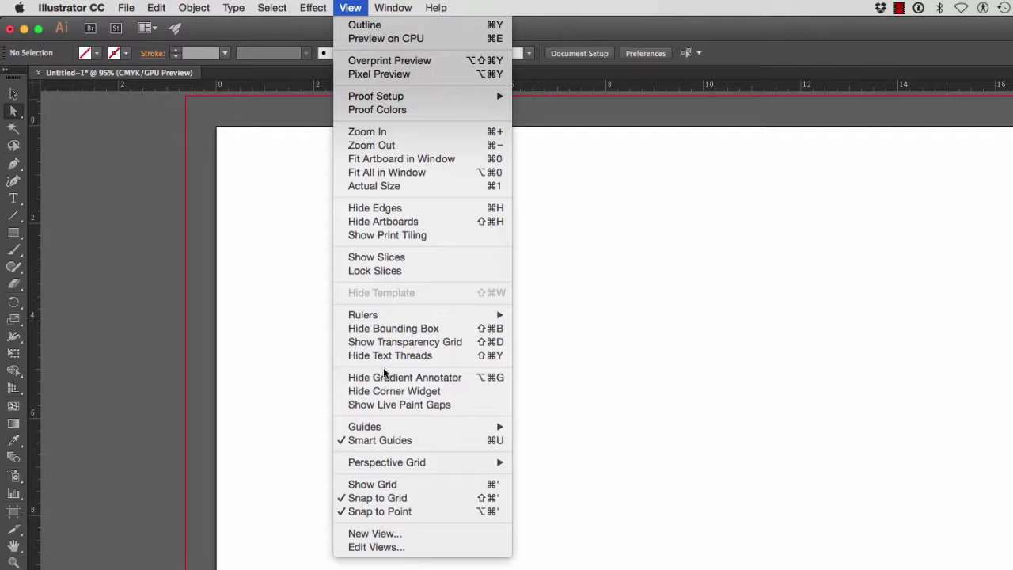
{"action": "left_click", "coordinate": [380, 483]}
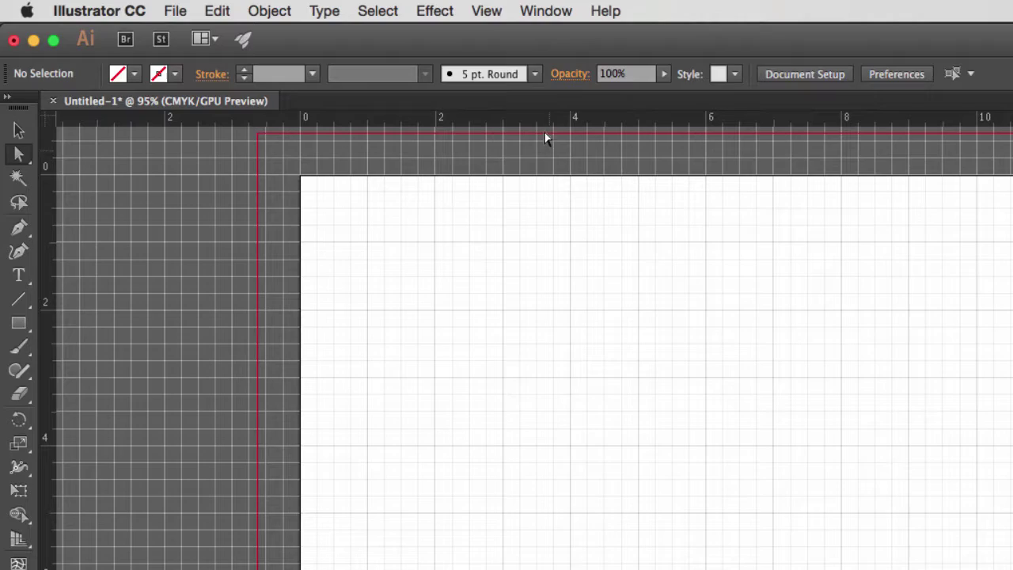
{"action": "left_click", "coordinate": [487, 10]}
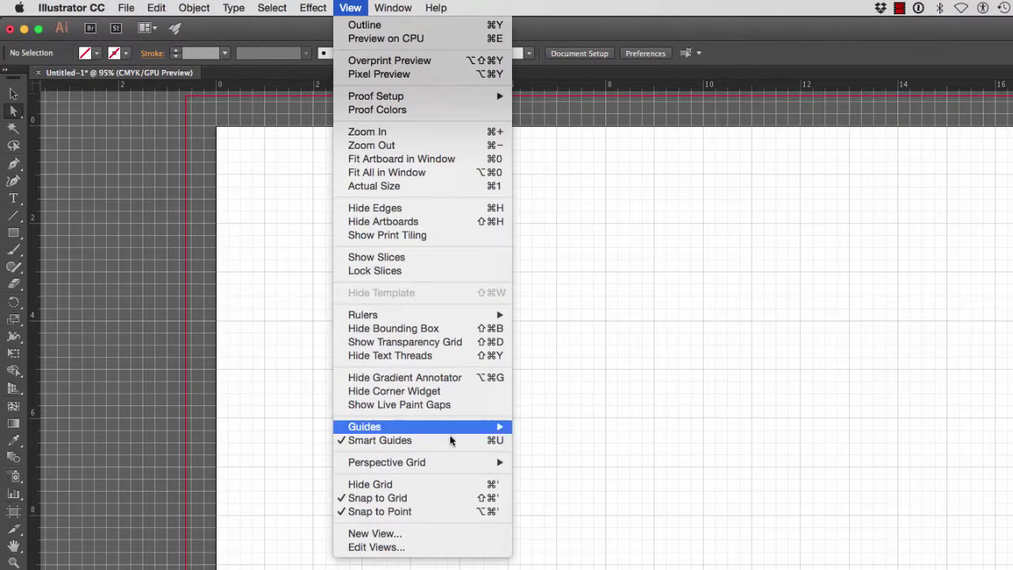
{"action": "left_click", "coordinate": [629, 480]}
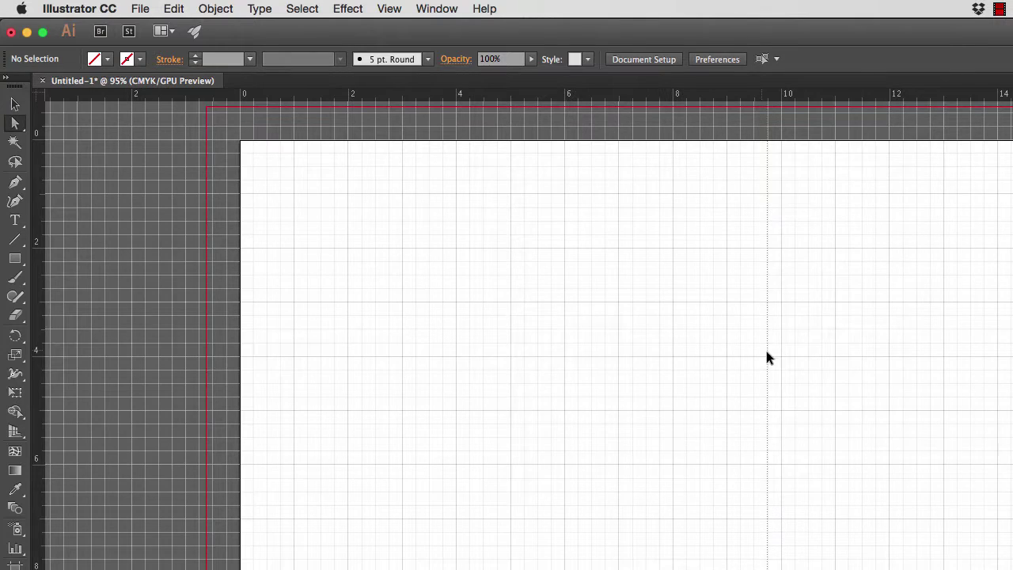
Drop the vertical guide at about 9.75 in and hide the grid.
{"action": "left_click_drag", "start_coordinate": [767, 357], "coordinate": [766, 350]}
{"action": "left_click", "coordinate": [389, 9]}
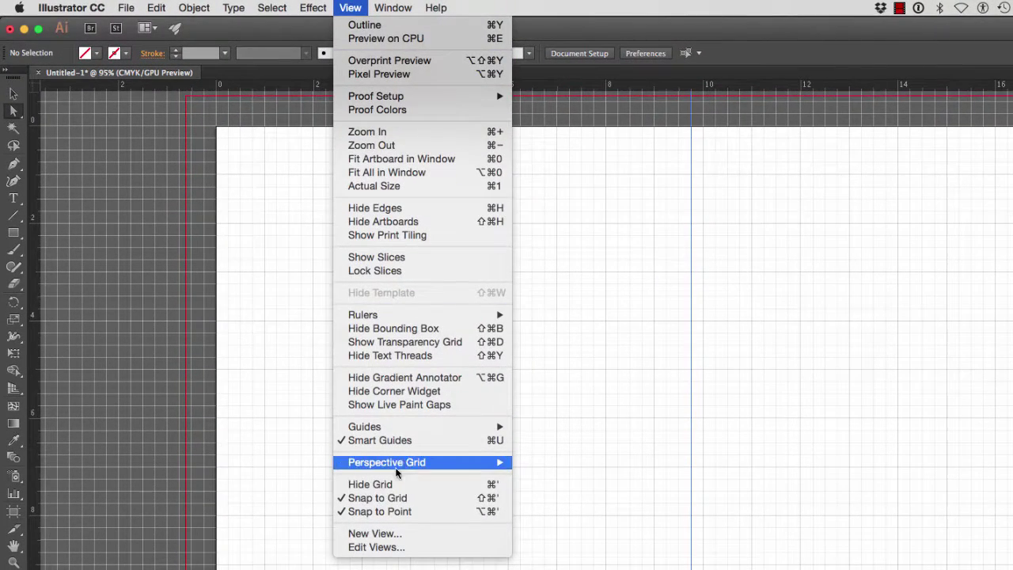
{"action": "left_click", "coordinate": [391, 490]}
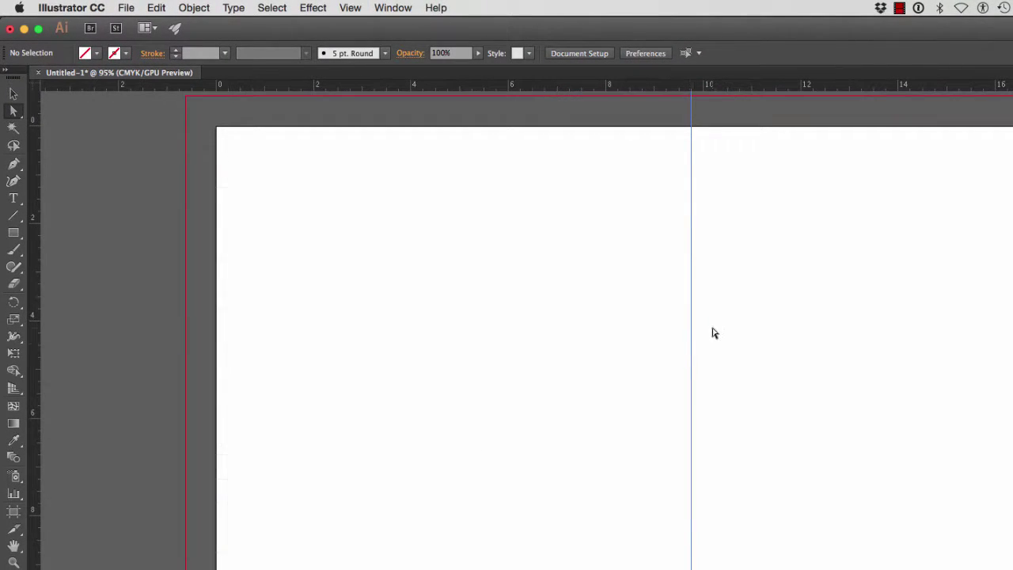
Select the vertical guide and bring up the View > Guides options.
{"action": "left_click", "coordinate": [692, 355]}
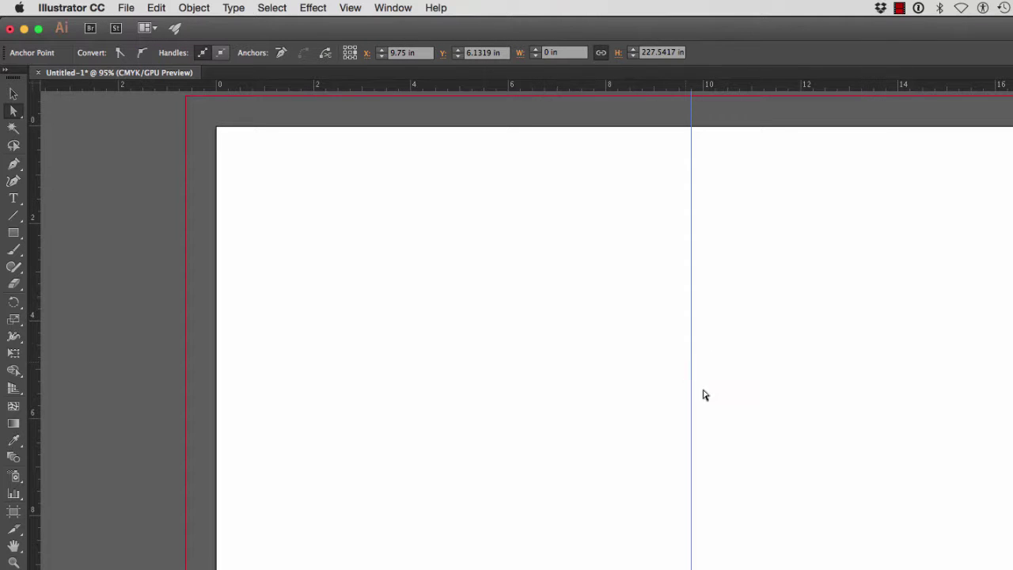
{"action": "left_click_drag", "start_coordinate": [670, 352], "coordinate": [716, 406]}
{"action": "left_click", "coordinate": [351, 8]}
{"action": "mouse_move", "coordinate": [364, 426]}
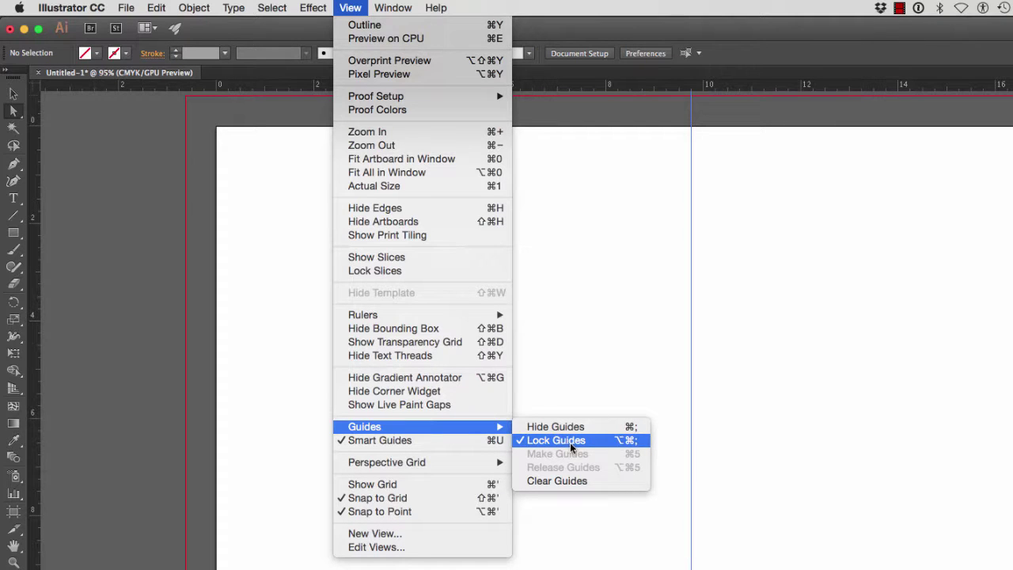
Unlock the guides and drag the vertical guide across the spread.
{"action": "left_click", "coordinate": [571, 440]}
{"action": "mouse_move", "coordinate": [690, 369]}
{"action": "left_mouse_down"}
{"action": "mouse_move", "coordinate": [659, 382]}
{"action": "mouse_move", "coordinate": [689, 389]}
{"action": "mouse_move", "coordinate": [669, 400]}
{"action": "mouse_move", "coordinate": [583, 407]}
{"action": "mouse_move", "coordinate": [689, 411]}
{"action": "mouse_move", "coordinate": [658, 414]}
{"action": "mouse_move", "coordinate": [676, 409]}
{"action": "left_mouse_up"}
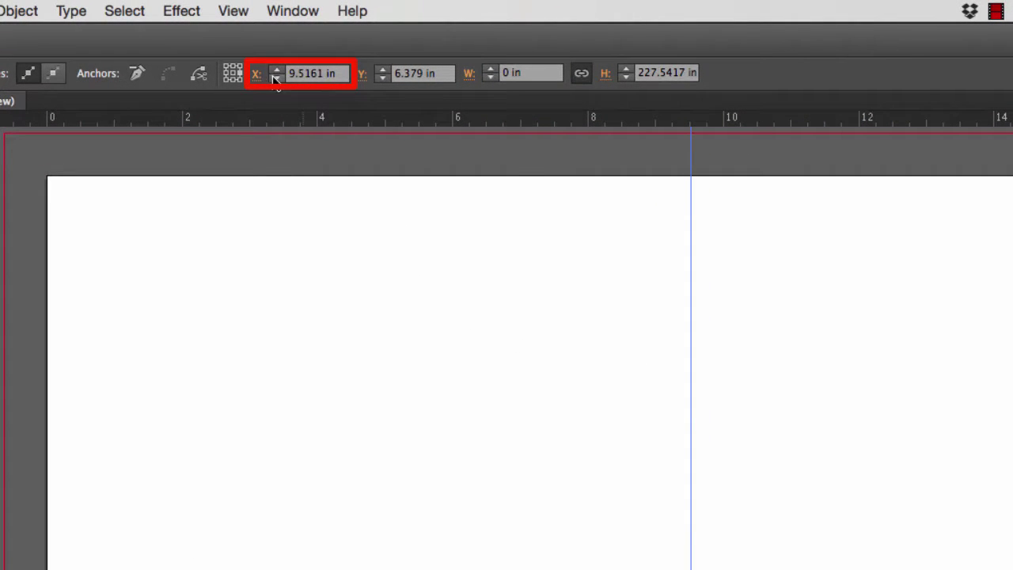
{"action": "mouse_move", "coordinate": [690, 434]}
{"action": "left_mouse_down"}
{"action": "mouse_move", "coordinate": [571, 450]}
{"action": "mouse_move", "coordinate": [879, 449]}
{"action": "left_mouse_up"}
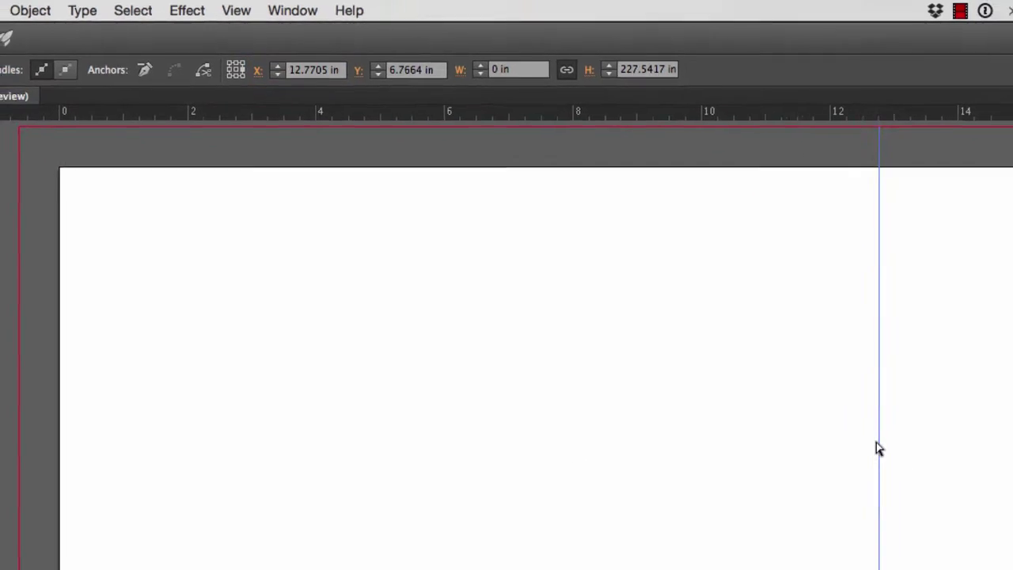
{"action": "left_click", "coordinate": [390, 250]}
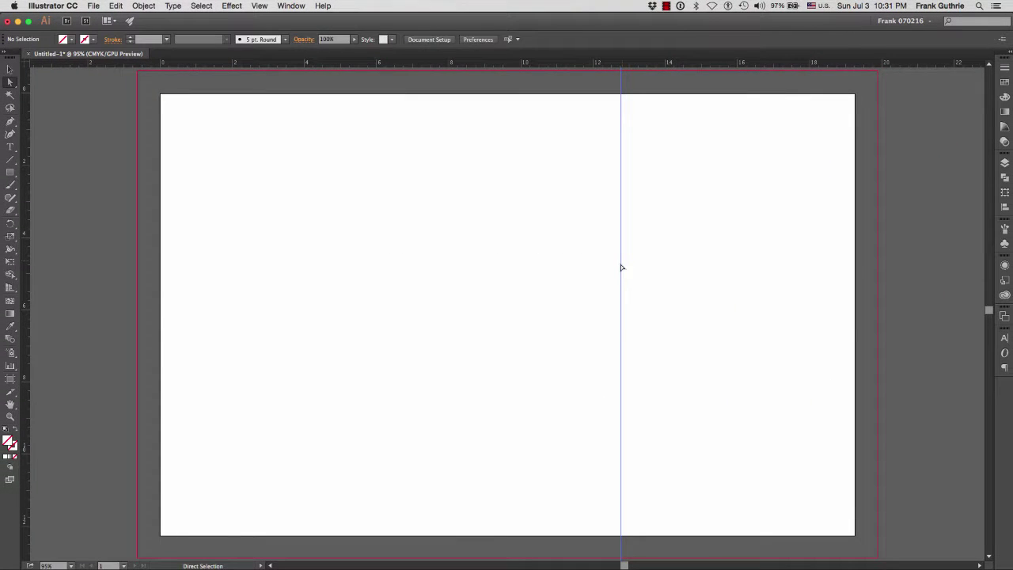
Move the guide to about 8 in and start retyping its X value.
{"action": "left_click_drag", "start_coordinate": [621, 273], "coordinate": [449, 253]}
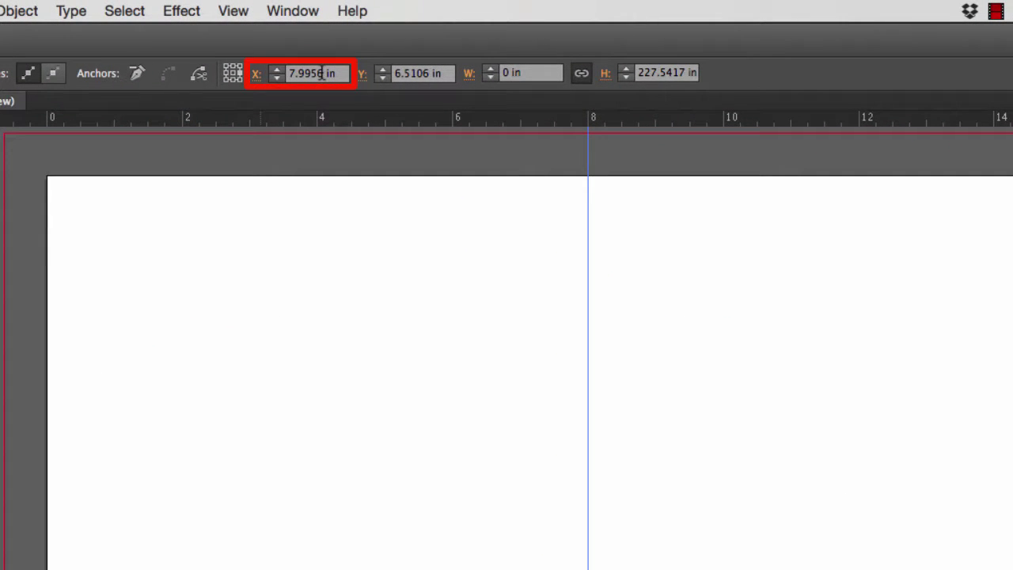
{"action": "left_click_drag", "start_coordinate": [321, 74], "coordinate": [314, 75]}
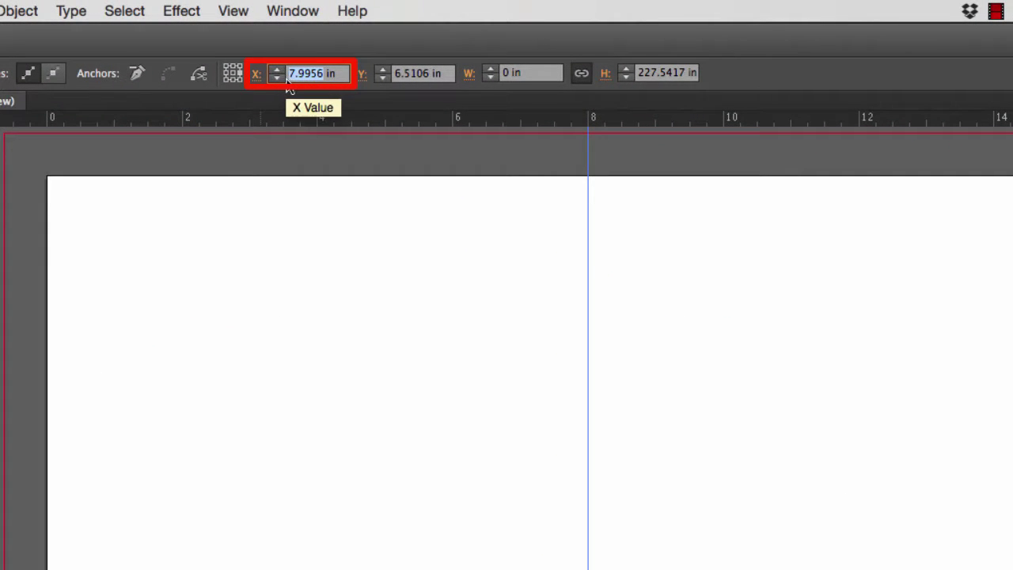
{"action": "type", "text": "9."}
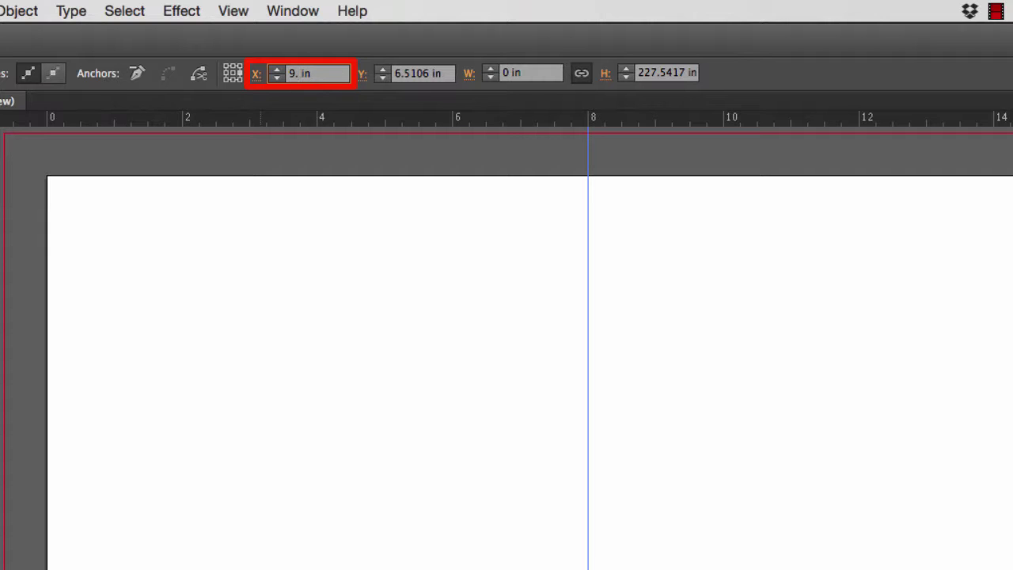
{"action": "type", "text": "5"}
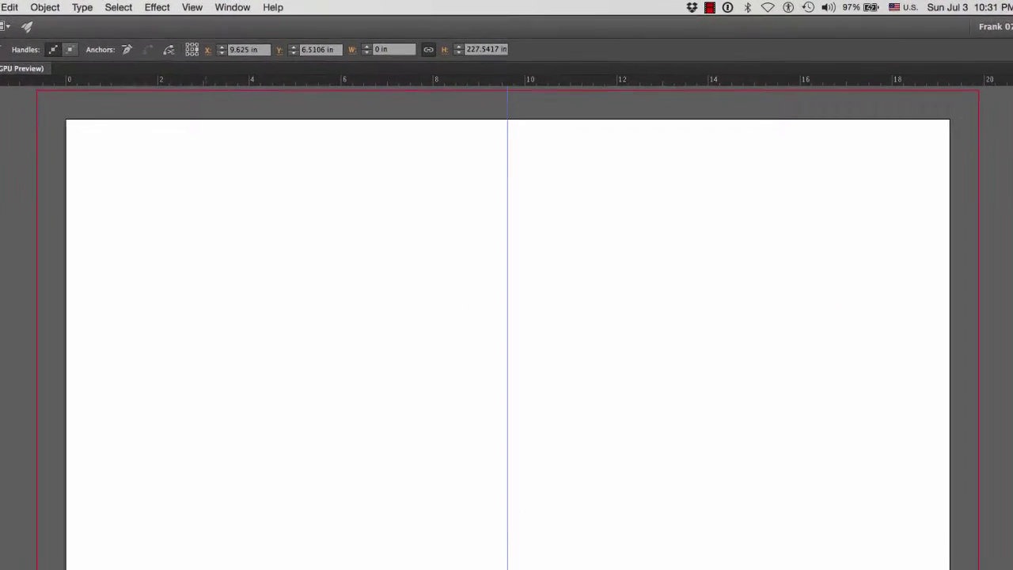
{"action": "left_click", "coordinate": [174, 7]}
{"action": "mouse_move", "coordinate": [188, 427]}
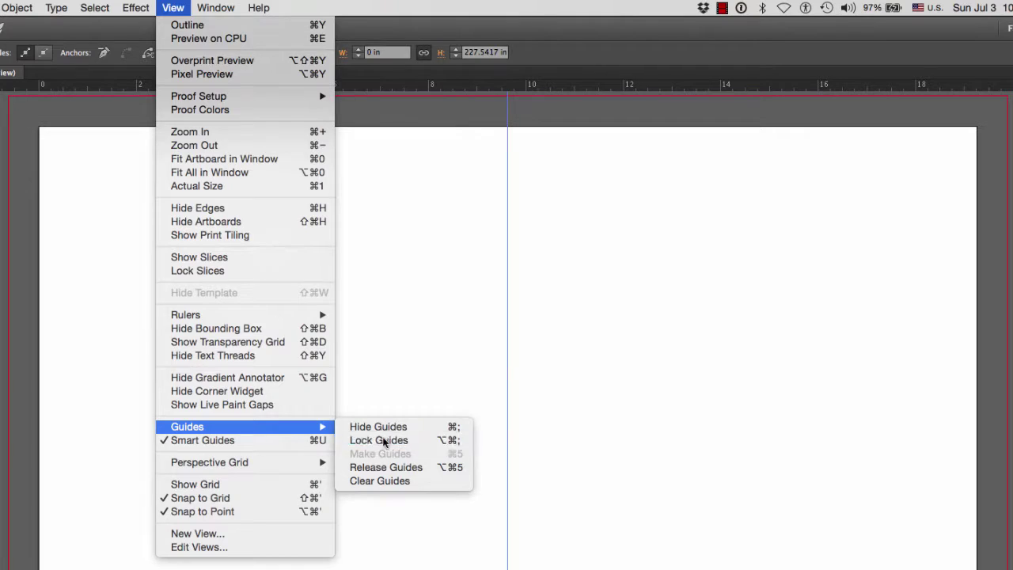
{"action": "left_click", "coordinate": [382, 440]}
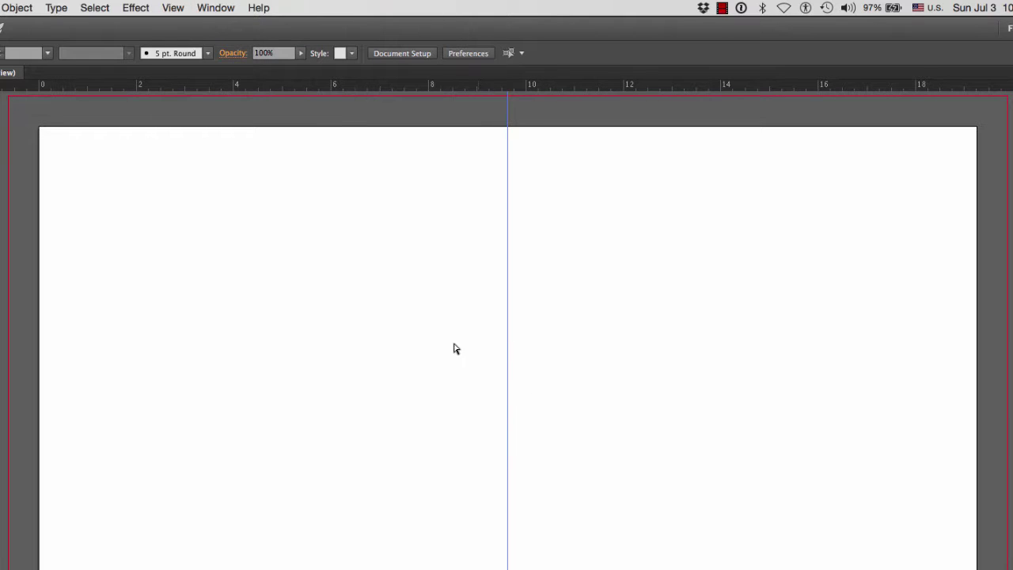
{"action": "left_click", "coordinate": [173, 7]}
{"action": "mouse_move", "coordinate": [188, 426]}
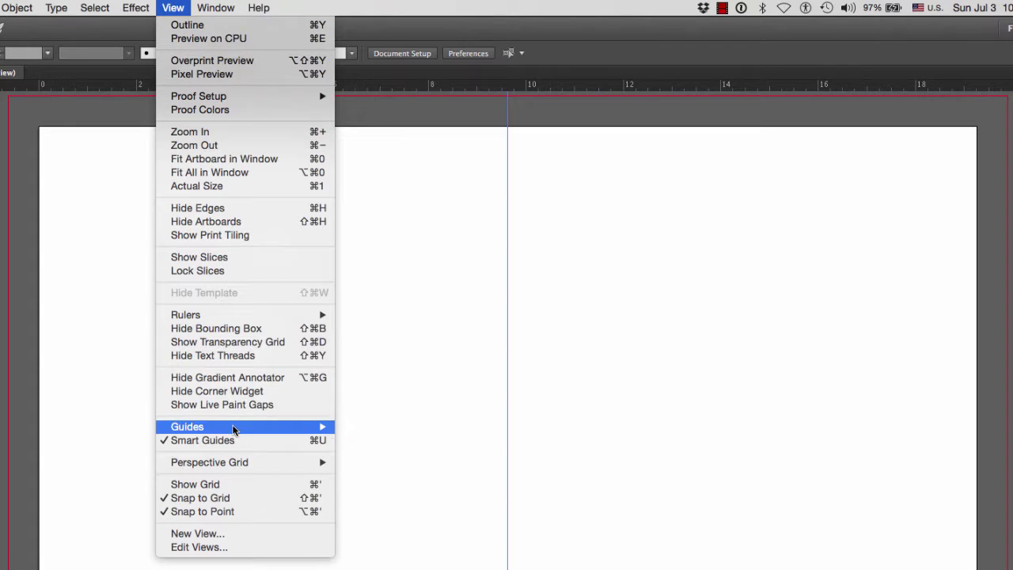
{"action": "left_click", "coordinate": [408, 440]}
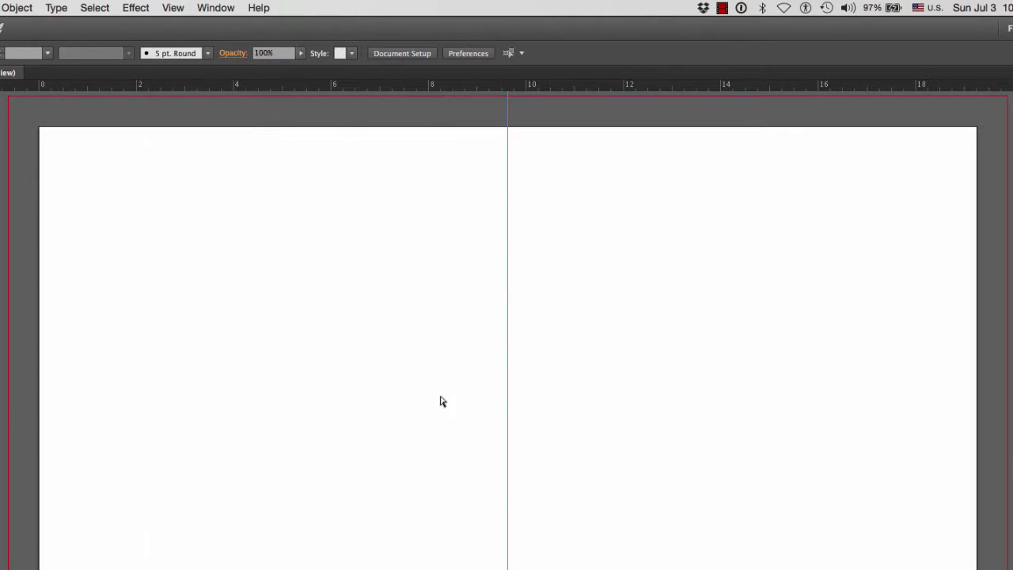
{"action": "left_click", "coordinate": [507, 296]}
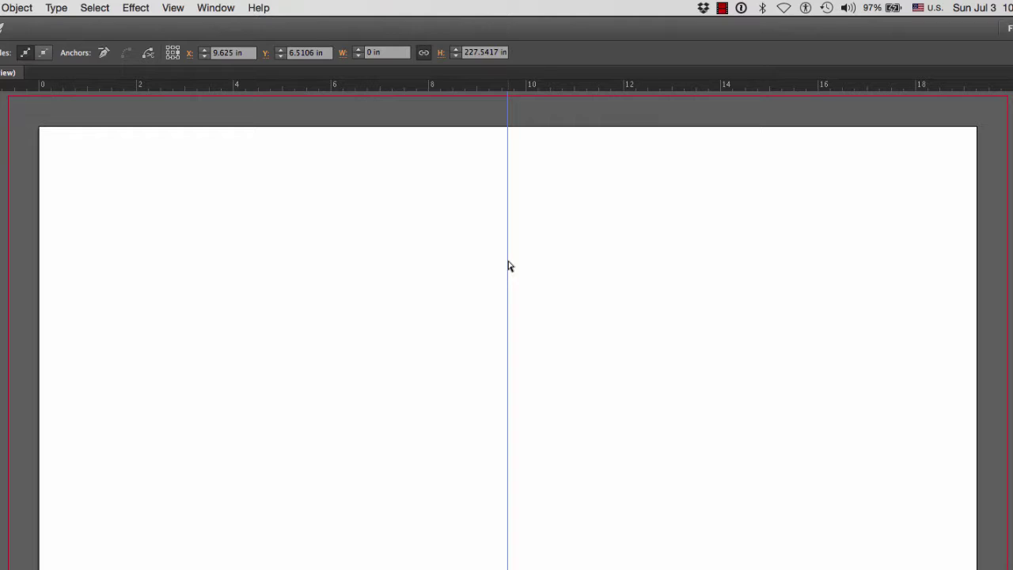
{"action": "left_click", "coordinate": [419, 190]}
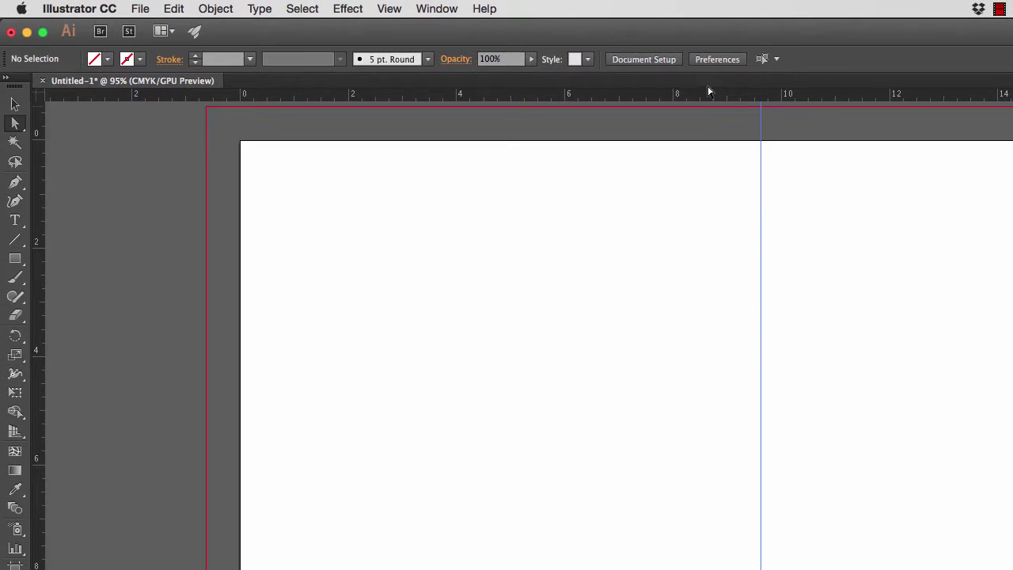
Change the Guides colour from Light Blue to Cyan in Preferences > Guides & Grid.
{"action": "left_click", "coordinate": [87, 12]}
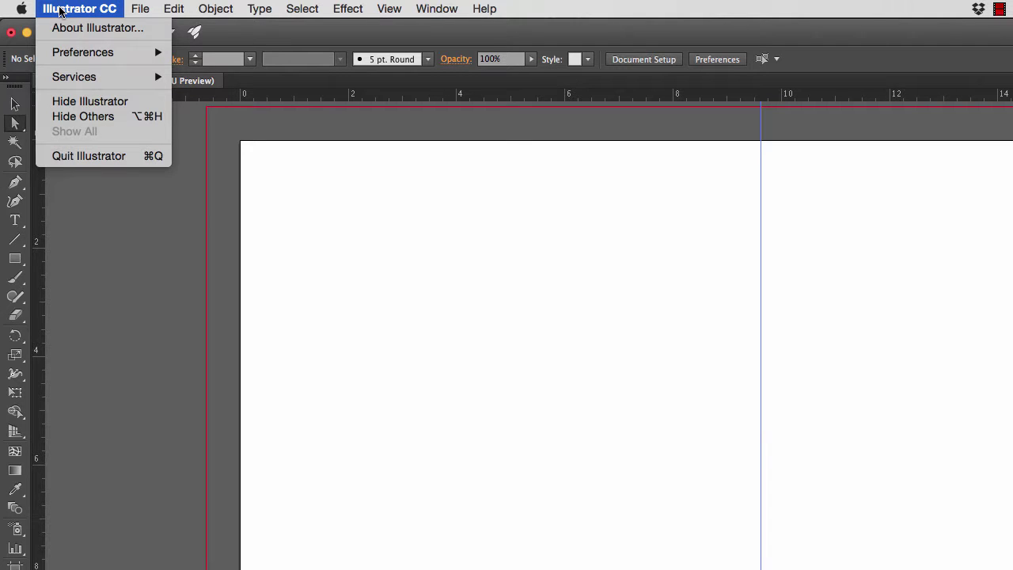
{"action": "mouse_move", "coordinate": [83, 52]}
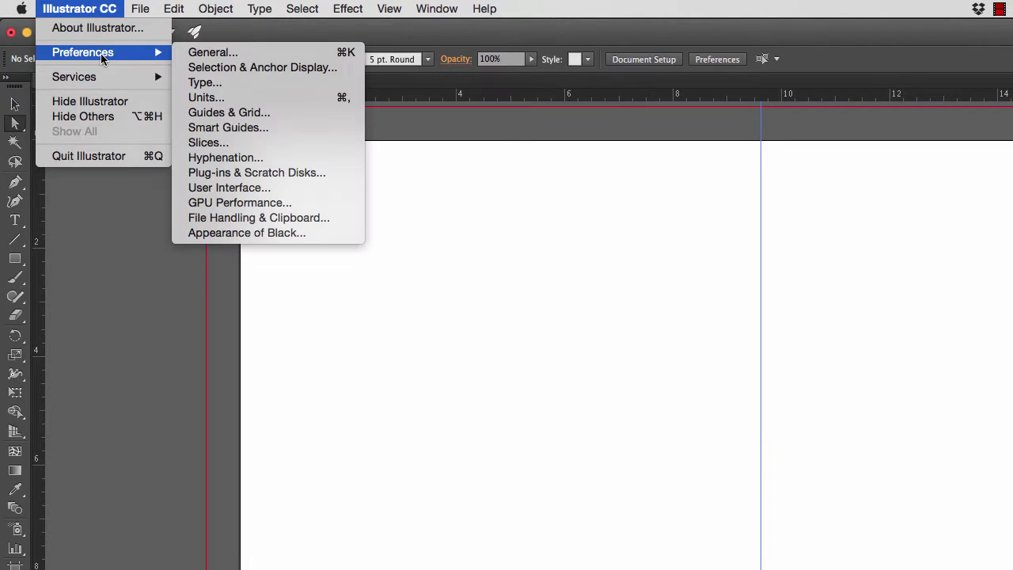
{"action": "left_click", "coordinate": [238, 52]}
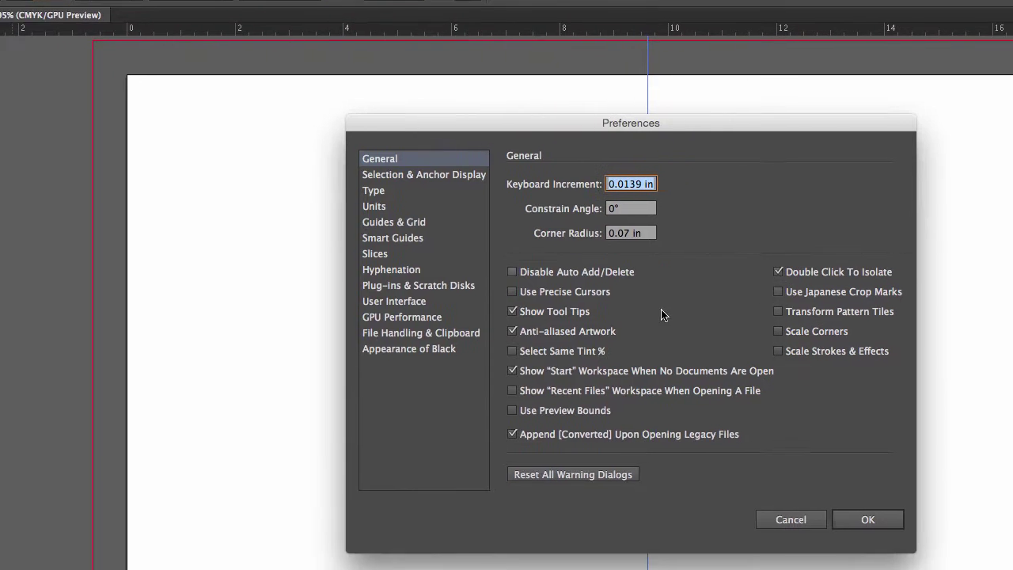
{"action": "left_click", "coordinate": [726, 436]}
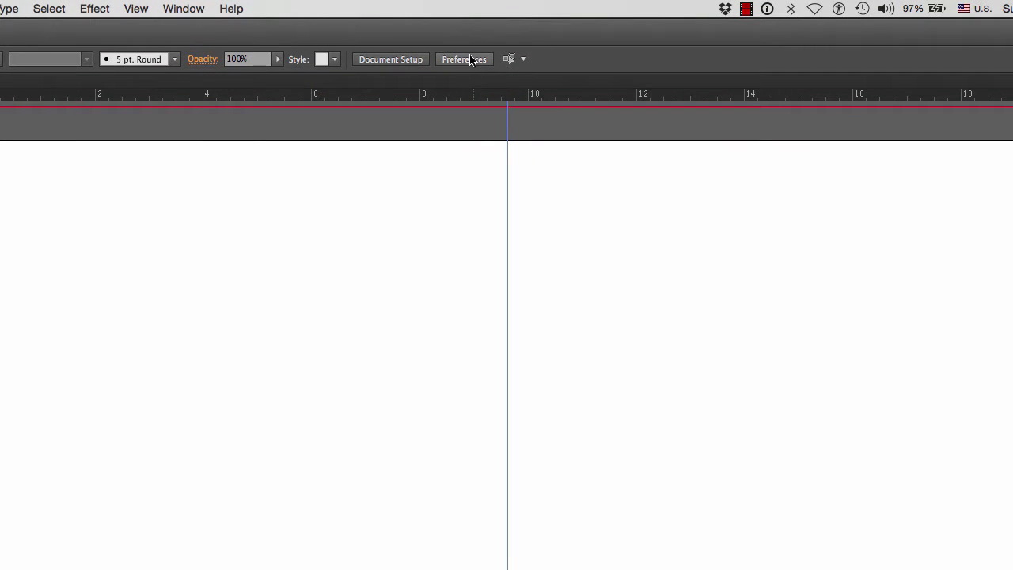
{"action": "left_click", "coordinate": [465, 61]}
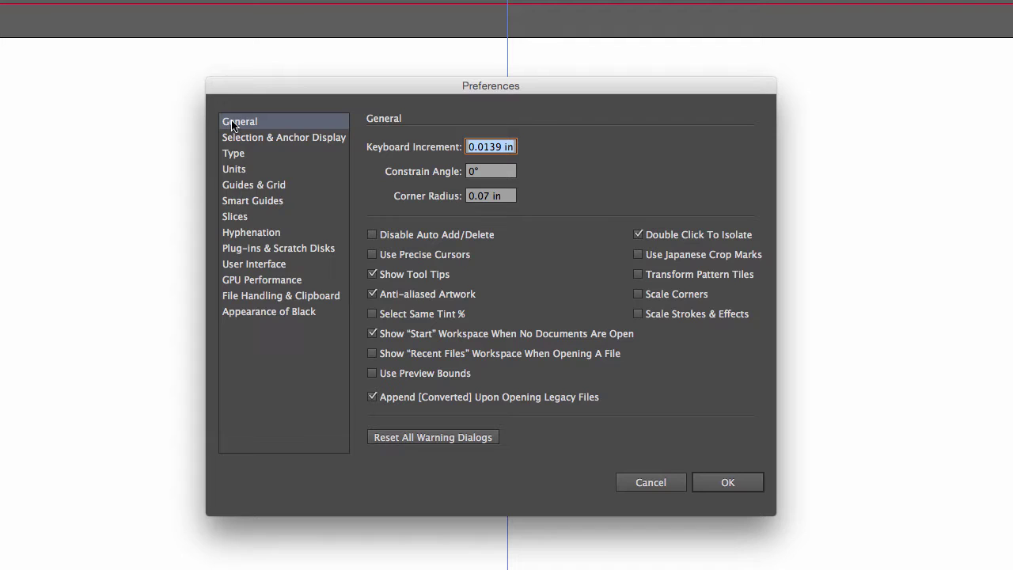
{"action": "left_click", "coordinate": [261, 187]}
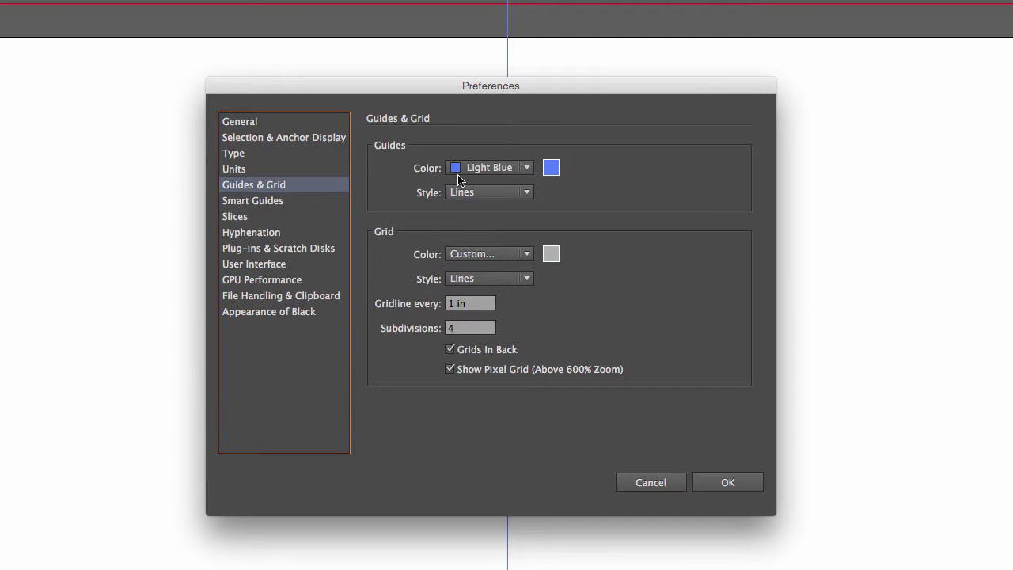
{"action": "left_click", "coordinate": [526, 168]}
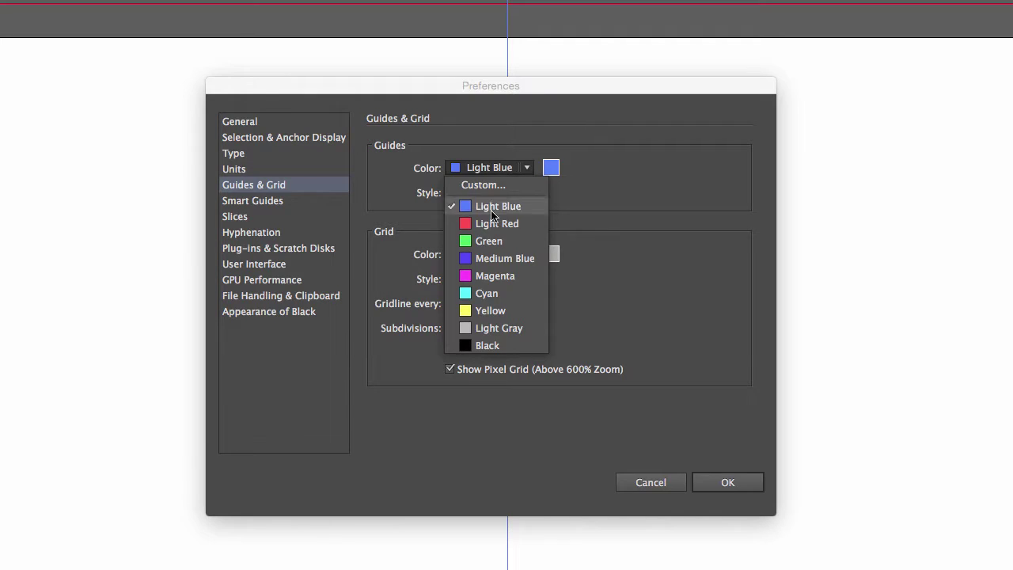
{"action": "left_click", "coordinate": [483, 293]}
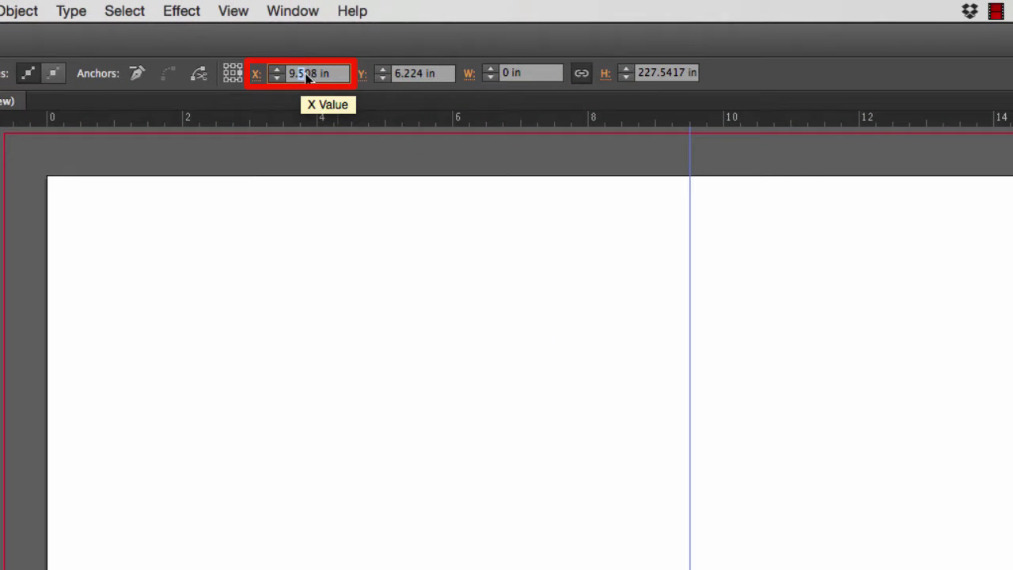
Set the guide's X position to 9.625 in and choose white as the fill.
{"action": "double_click", "coordinate": [317, 73]}
{"action": "type", "text": "9.62"}
{"action": "key", "text": "Return"}
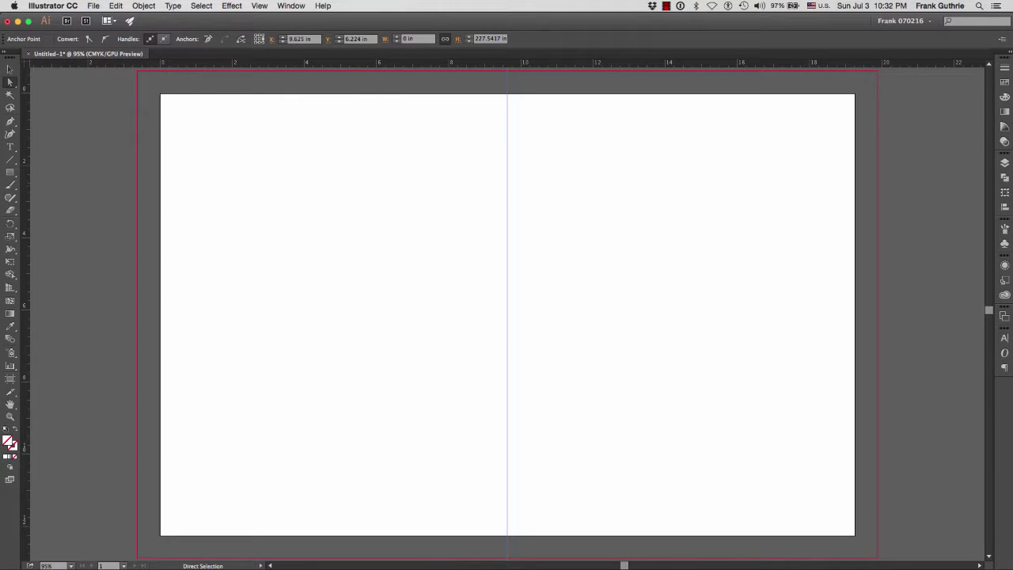
{"action": "left_click", "coordinate": [1004, 81]}
{"action": "left_click", "coordinate": [897, 78]}
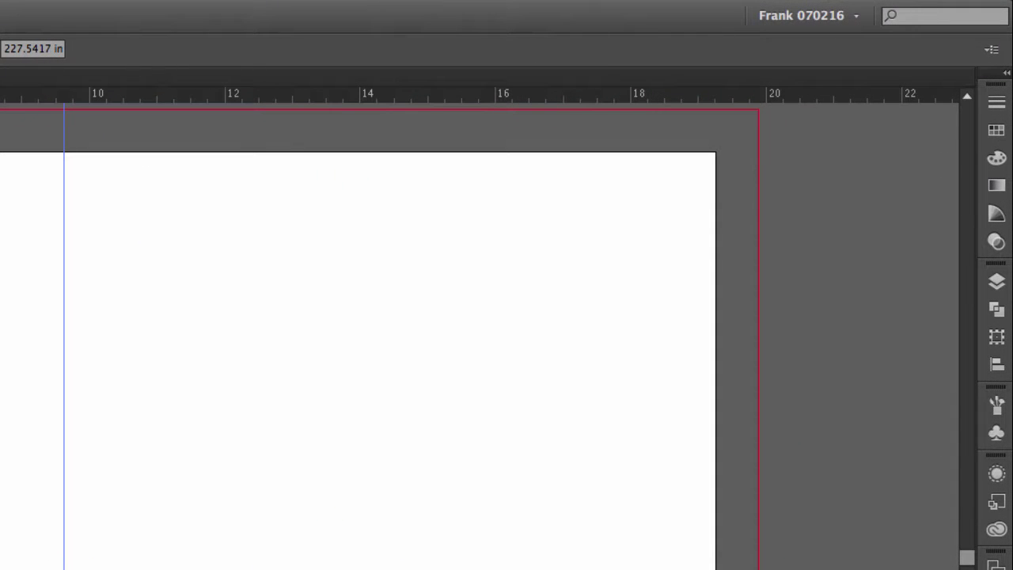
Pick a red fill and draw a rectangle on the left page.
{"action": "left_click", "coordinate": [996, 130]}
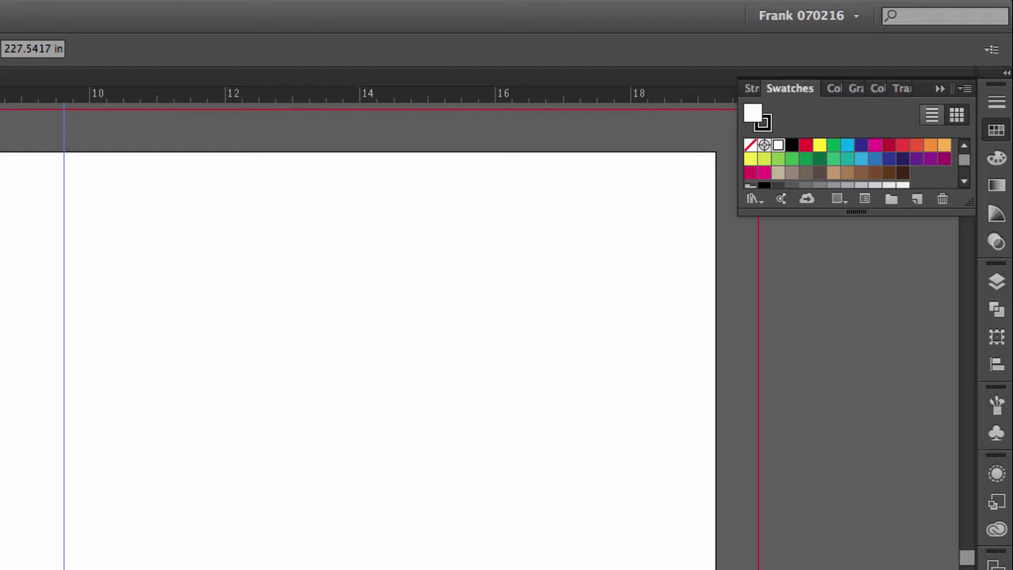
{"action": "left_click", "coordinate": [955, 90]}
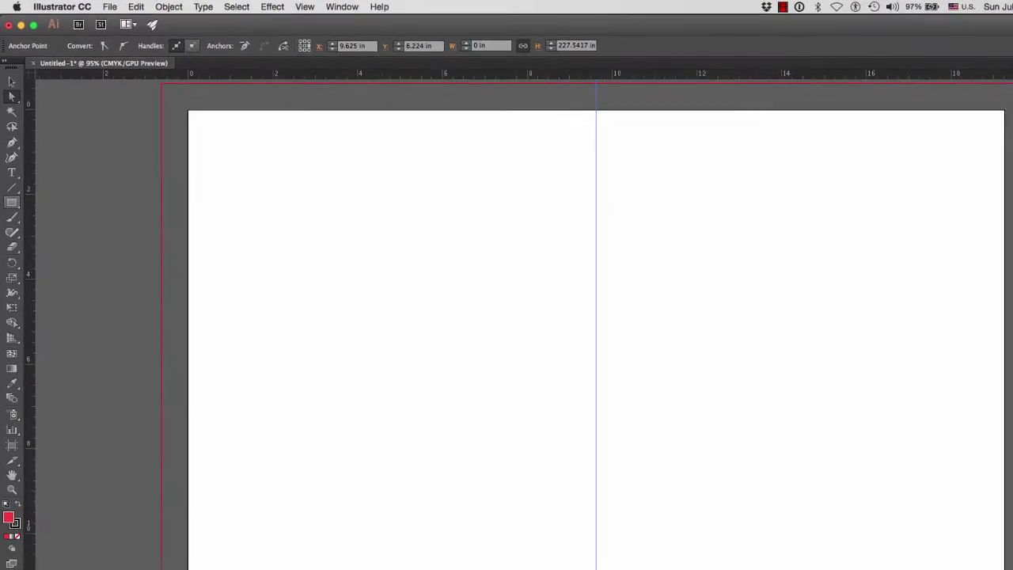
{"action": "key", "text": "m"}
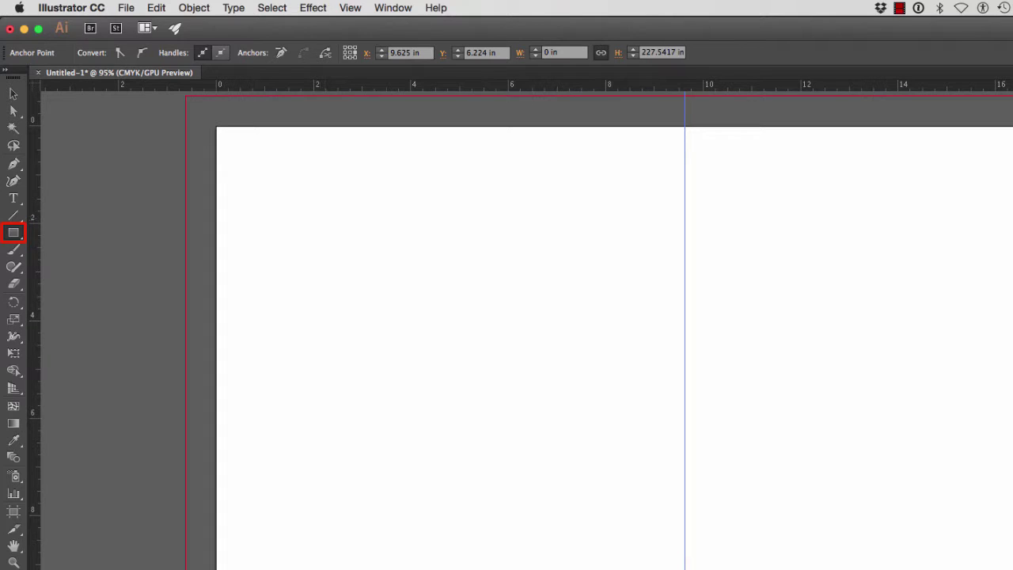
{"action": "mouse_move", "coordinate": [301, 199]}
{"action": "left_mouse_down"}
{"action": "mouse_move", "coordinate": [459, 344]}
{"action": "mouse_move", "coordinate": [604, 416]}
{"action": "mouse_move", "coordinate": [632, 420]}
{"action": "left_mouse_up"}
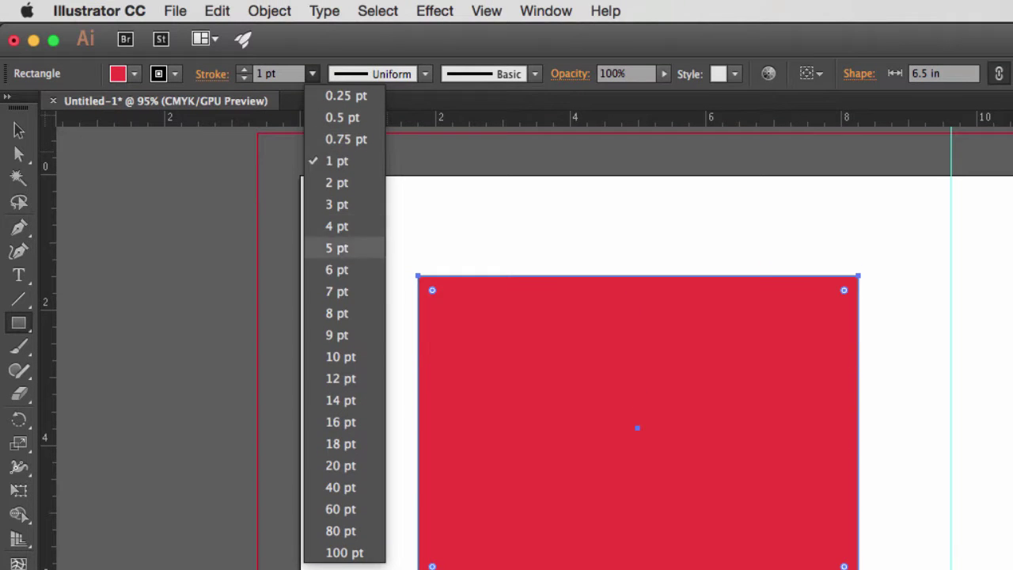
Give the rectangle a 60 pt black stroke and hide its bounding box.
{"action": "left_click", "coordinate": [341, 509]}
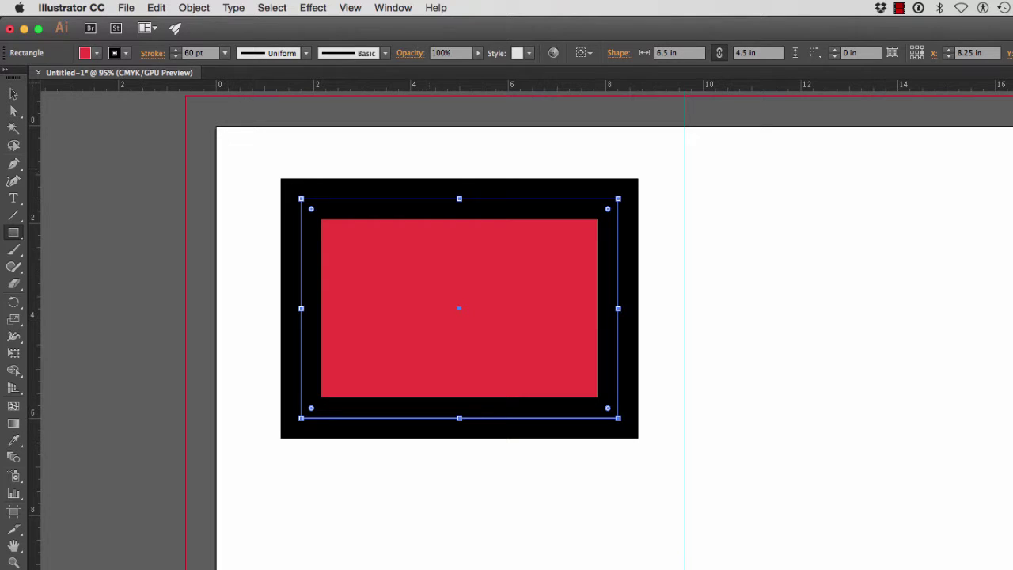
{"action": "key", "text": "super+shift+b"}
{"action": "left_click", "coordinate": [350, 8]}
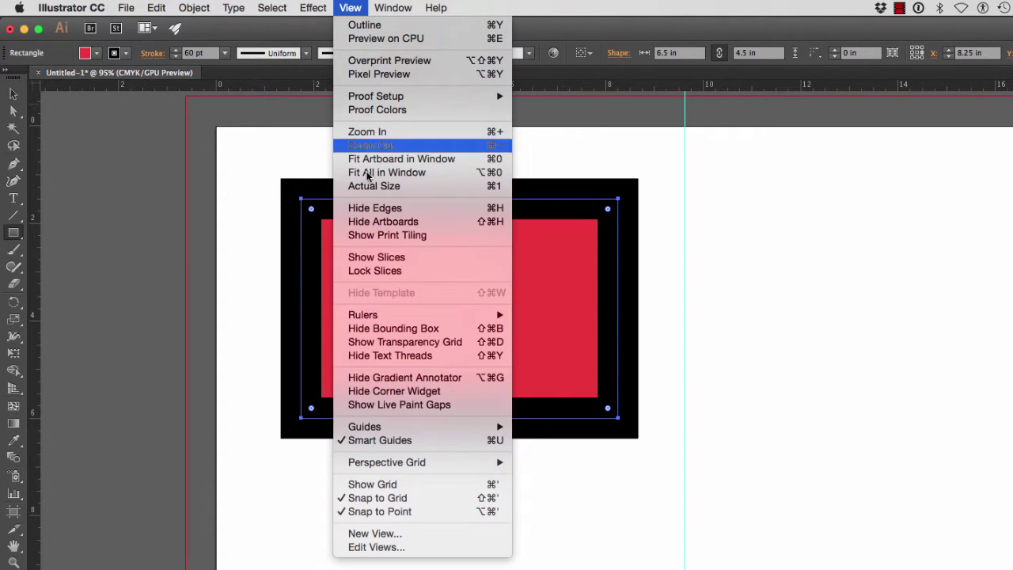
{"action": "mouse_move", "coordinate": [364, 427]}
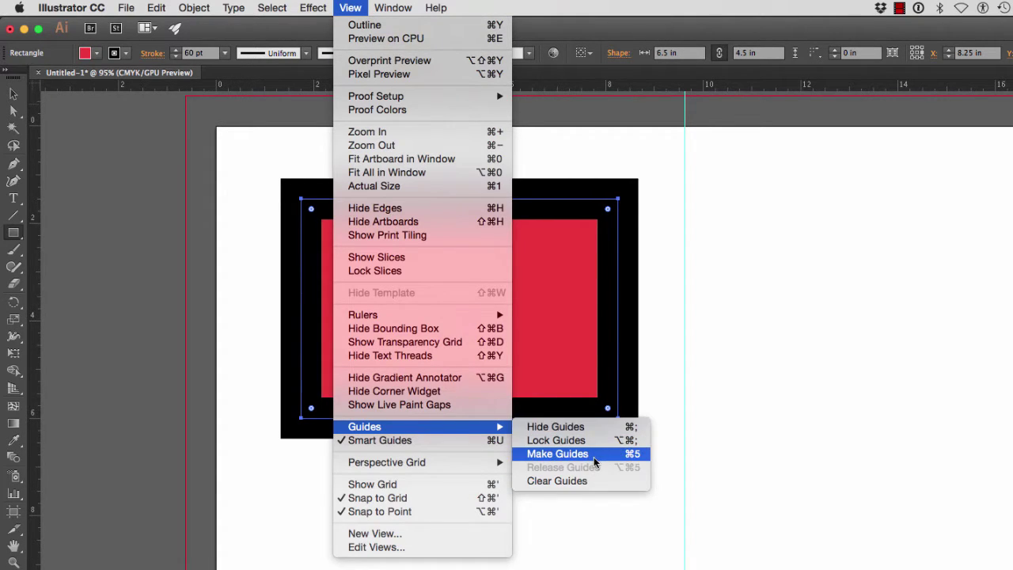
Convert the red rectangle into a guide and marquee-select it with Direct Selection.
{"action": "left_click", "coordinate": [597, 453]}
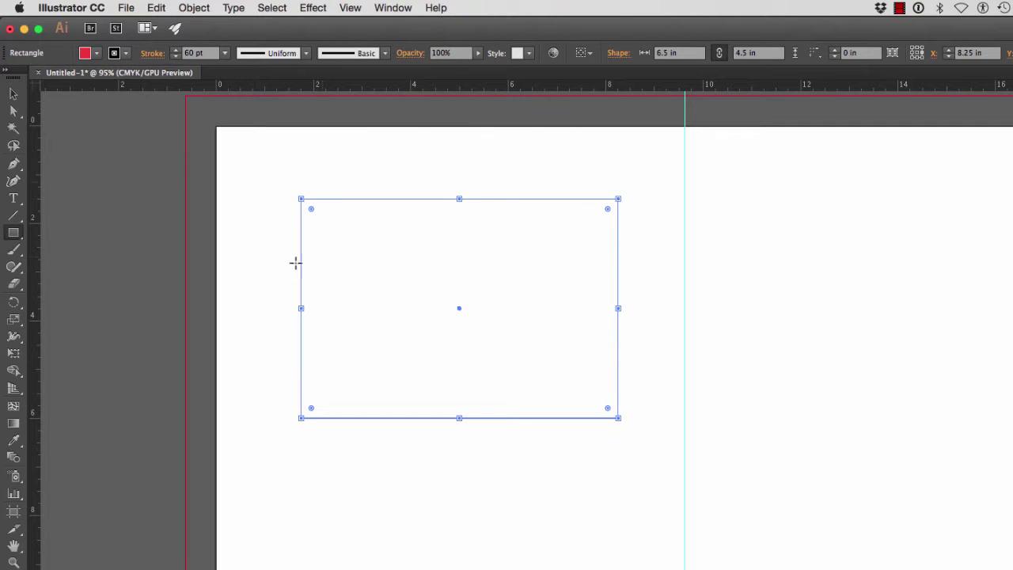
{"action": "left_click", "coordinate": [13, 111]}
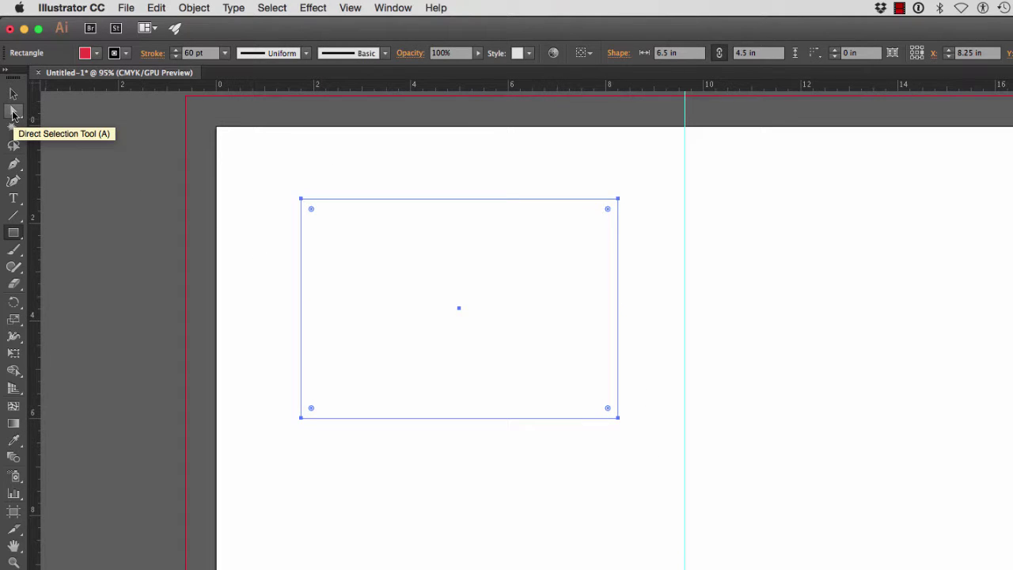
{"action": "left_click", "coordinate": [317, 170]}
{"action": "left_click_drag", "start_coordinate": [272, 167], "coordinate": [651, 490]}
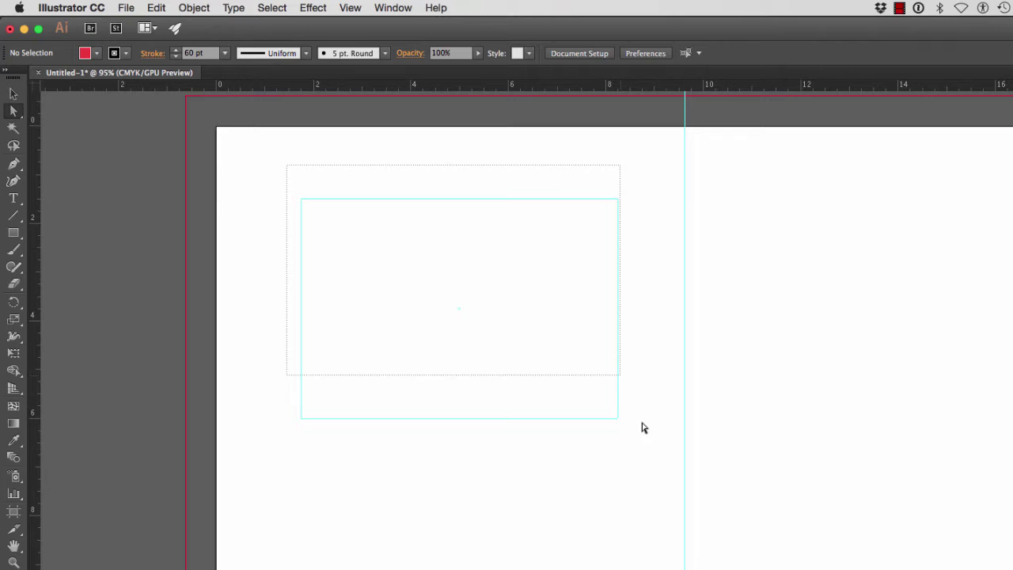
Reselect the rectangle guide and lock all guides.
{"action": "left_click", "coordinate": [267, 169]}
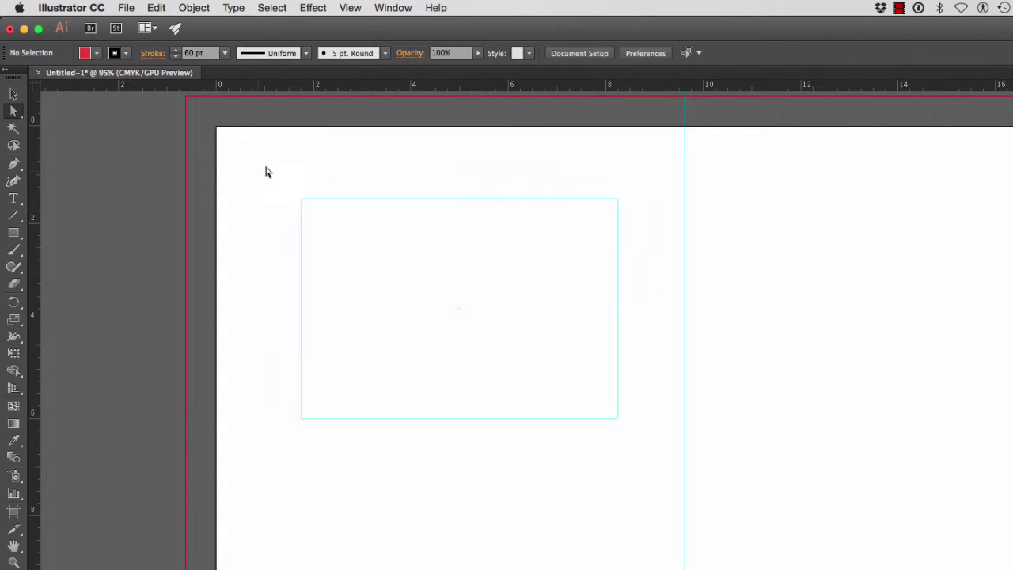
{"action": "left_click_drag", "start_coordinate": [266, 169], "coordinate": [633, 427]}
{"action": "left_click", "coordinate": [351, 9]}
{"action": "mouse_move", "coordinate": [424, 427]}
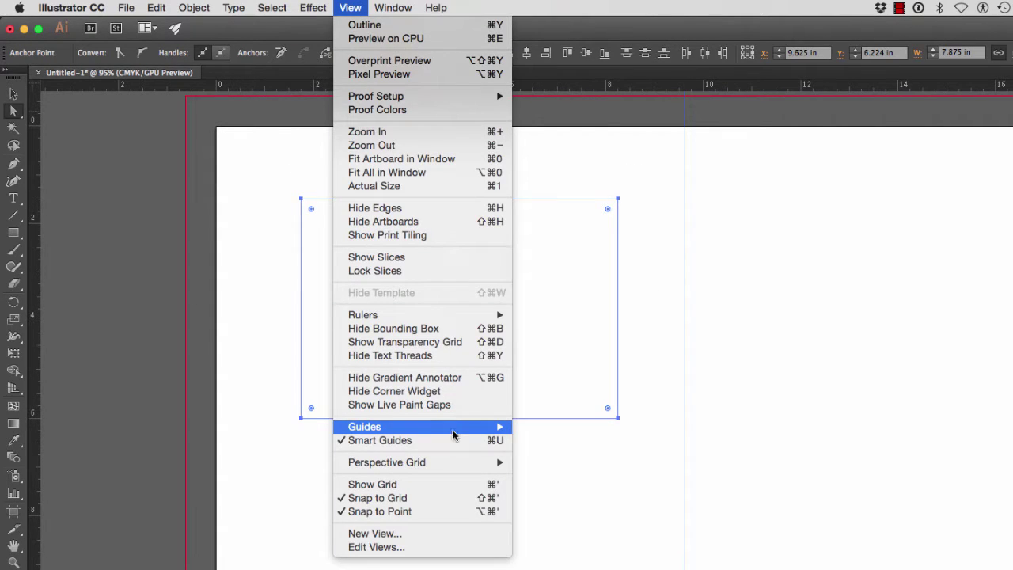
{"action": "left_click", "coordinate": [548, 442]}
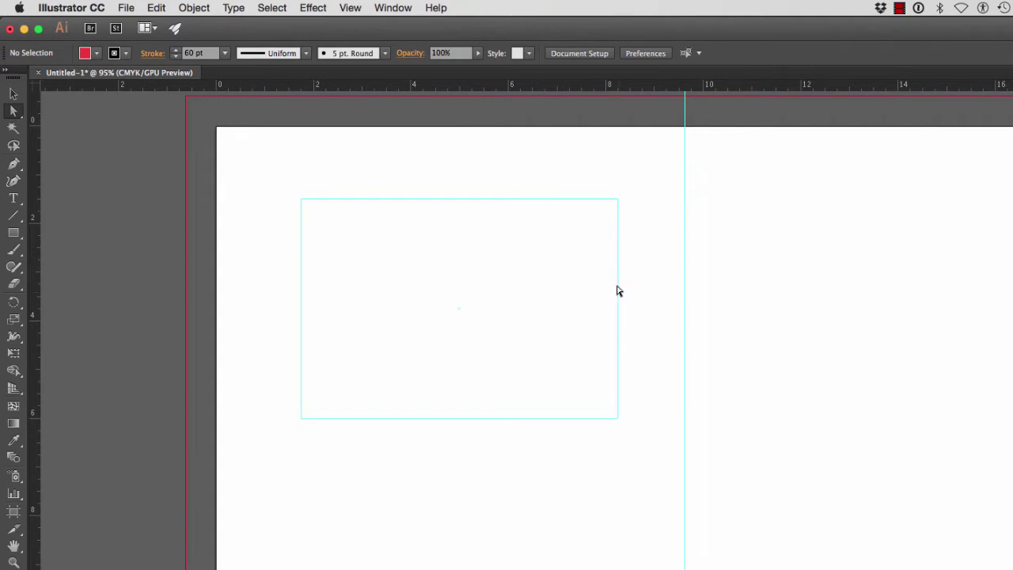
Draw a 3.5 in circle on the right page and drag it over the centre guide.
{"action": "left_click_drag", "start_coordinate": [13, 234], "coordinate": [63, 265]}
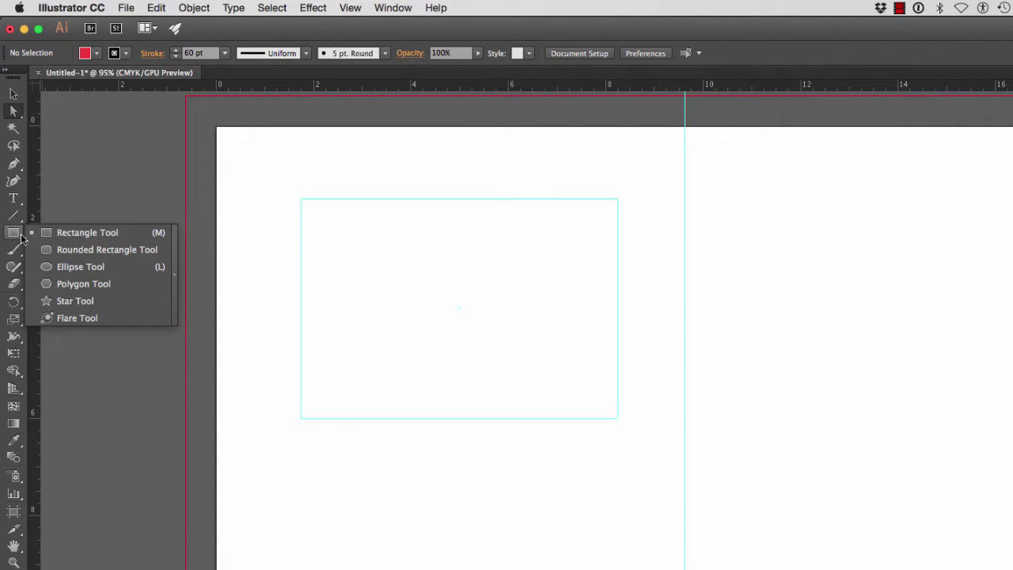
{"action": "left_click_drag", "start_coordinate": [752, 259], "coordinate": [923, 430]}
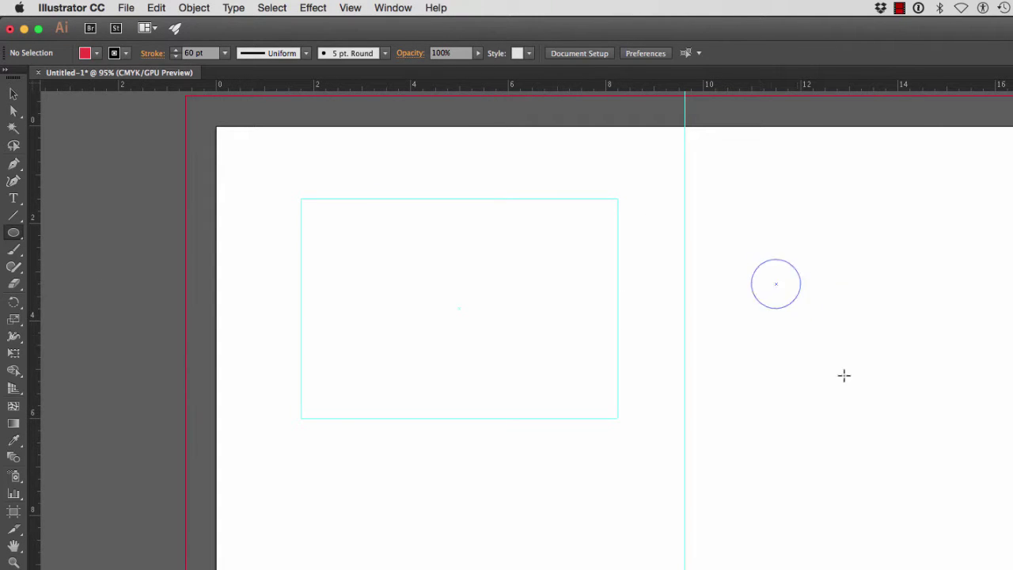
{"action": "left_click", "coordinate": [22, 115]}
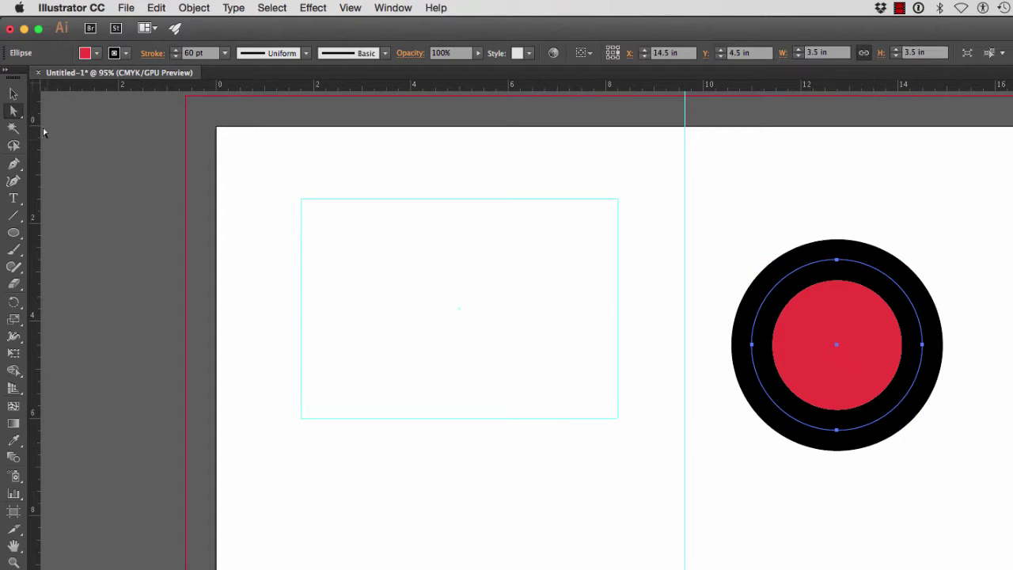
{"action": "mouse_move", "coordinate": [838, 346]}
{"action": "left_mouse_down"}
{"action": "mouse_move", "coordinate": [774, 356]}
{"action": "mouse_move", "coordinate": [713, 337]}
{"action": "mouse_move", "coordinate": [699, 414]}
{"action": "mouse_move", "coordinate": [685, 261]}
{"action": "mouse_move", "coordinate": [710, 249]}
{"action": "mouse_move", "coordinate": [698, 250]}
{"action": "left_mouse_up"}
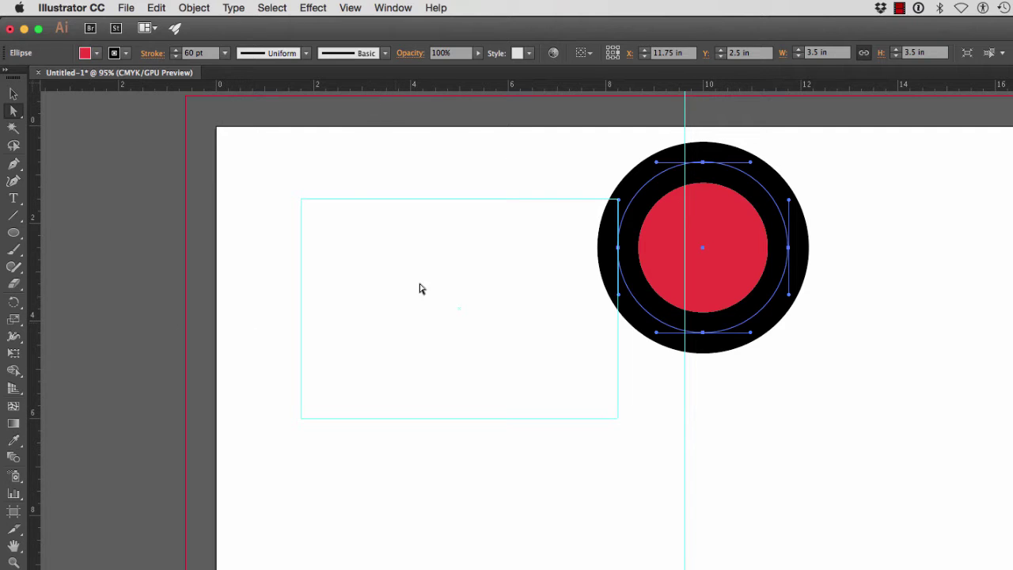
Move the circle back onto the right page, then reselect and deselect it.
{"action": "left_click_drag", "start_coordinate": [701, 258], "coordinate": [847, 319]}
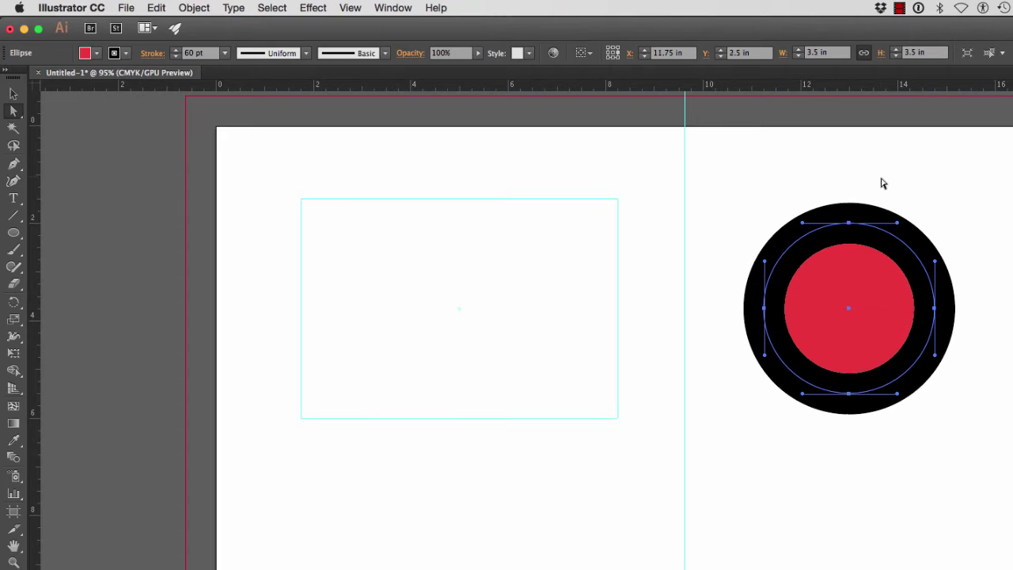
{"action": "left_click", "coordinate": [645, 173]}
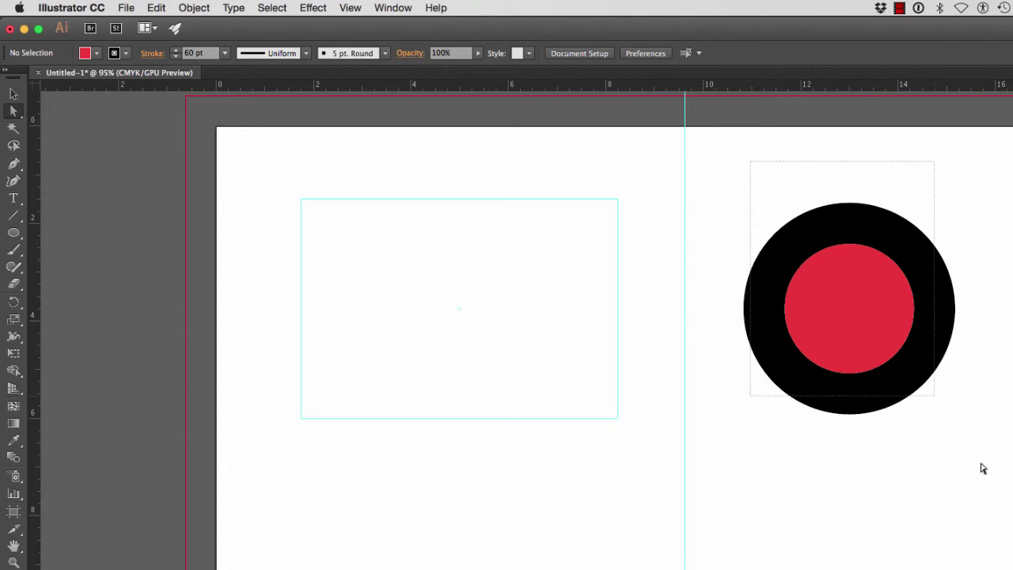
{"action": "left_click_drag", "start_coordinate": [753, 163], "coordinate": [983, 467]}
{"action": "left_click", "coordinate": [374, 95]}
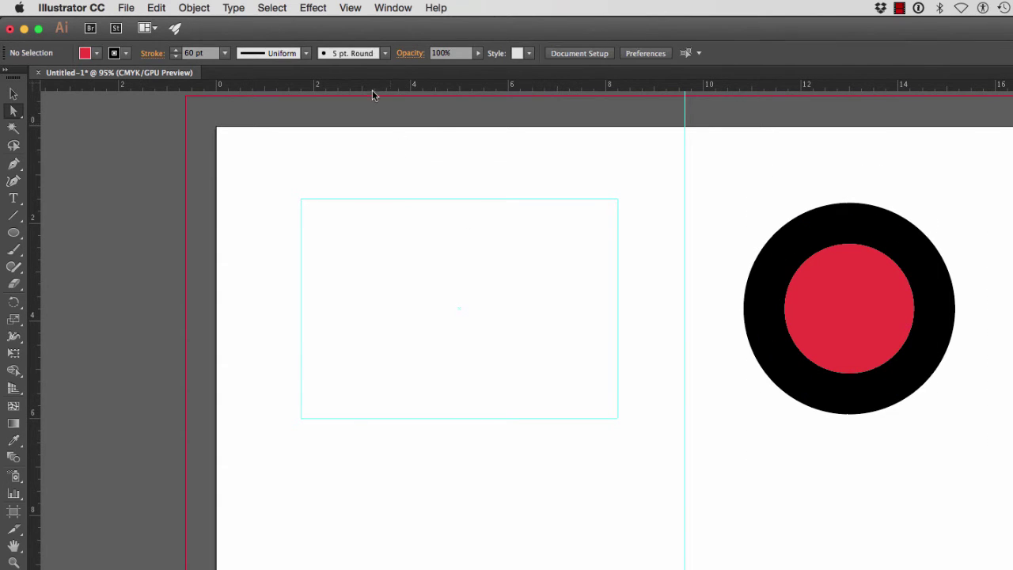
Unlock guides, select the rectangle guide, and release it into the red 60 pt-stroked rectangle.
{"action": "left_click", "coordinate": [353, 9]}
{"action": "mouse_move", "coordinate": [365, 427]}
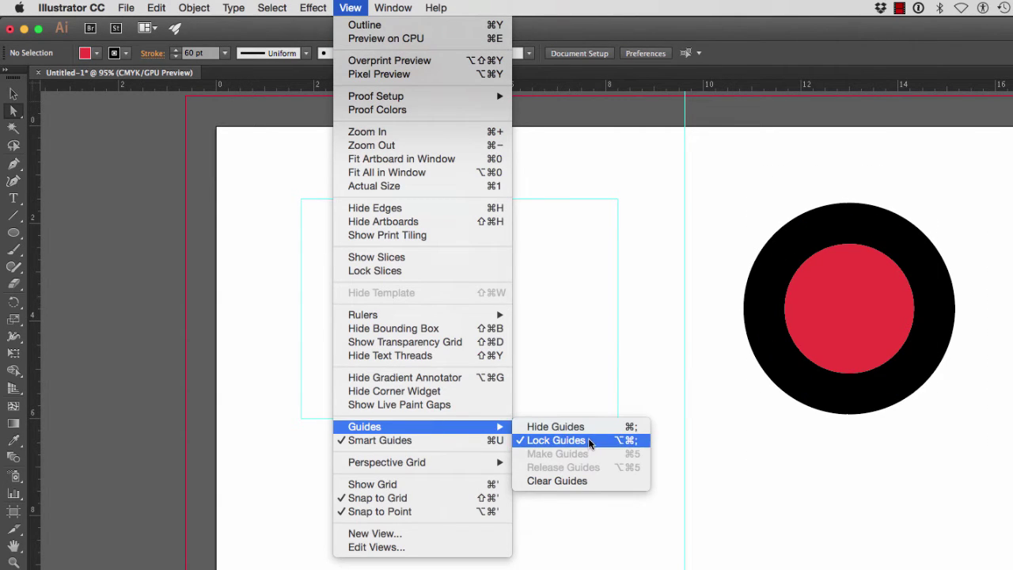
{"action": "left_click", "coordinate": [589, 441]}
{"action": "left_click_drag", "start_coordinate": [654, 166], "coordinate": [291, 342]}
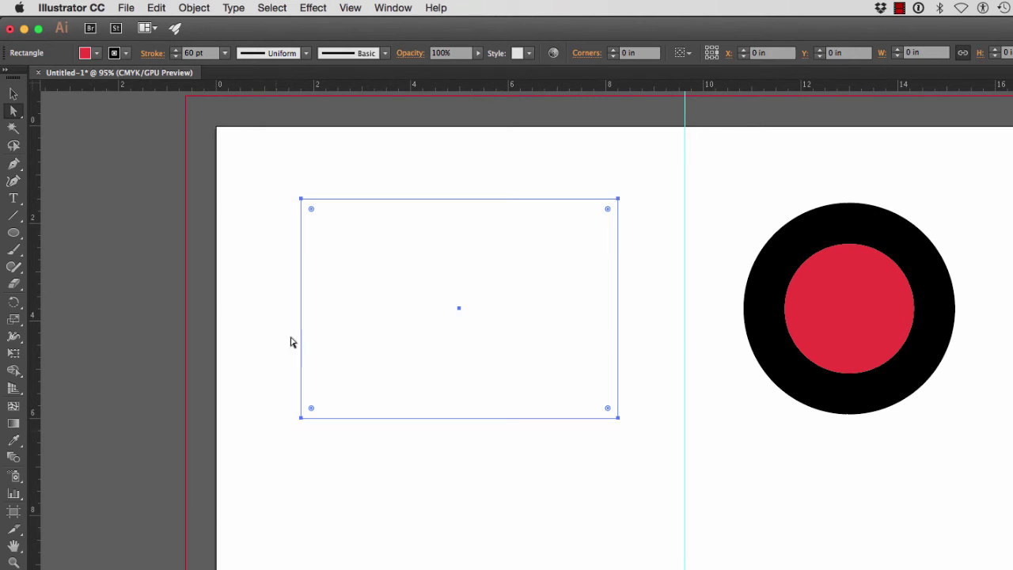
{"action": "left_click", "coordinate": [350, 8]}
{"action": "mouse_move", "coordinate": [364, 426]}
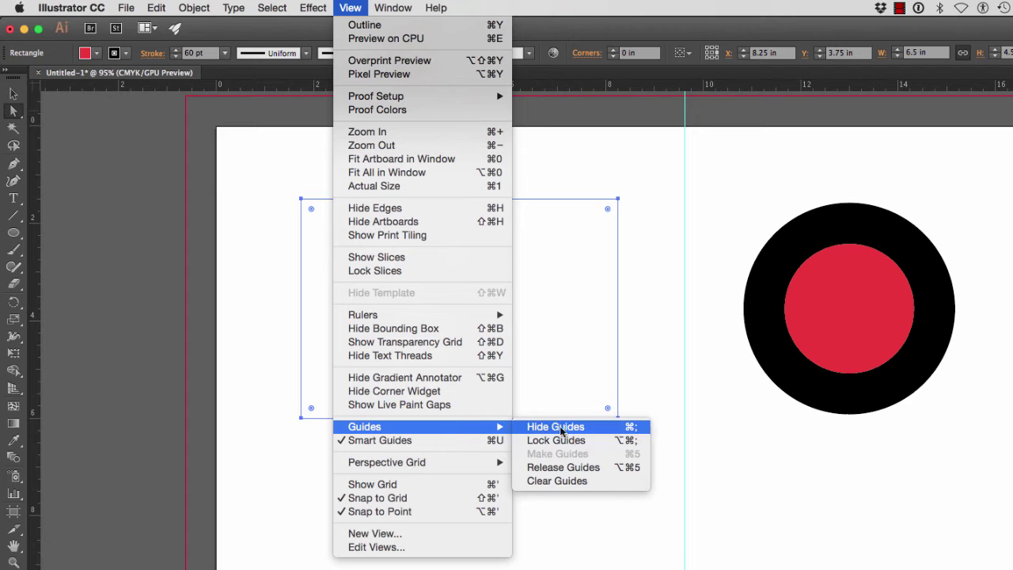
{"action": "left_click", "coordinate": [575, 467]}
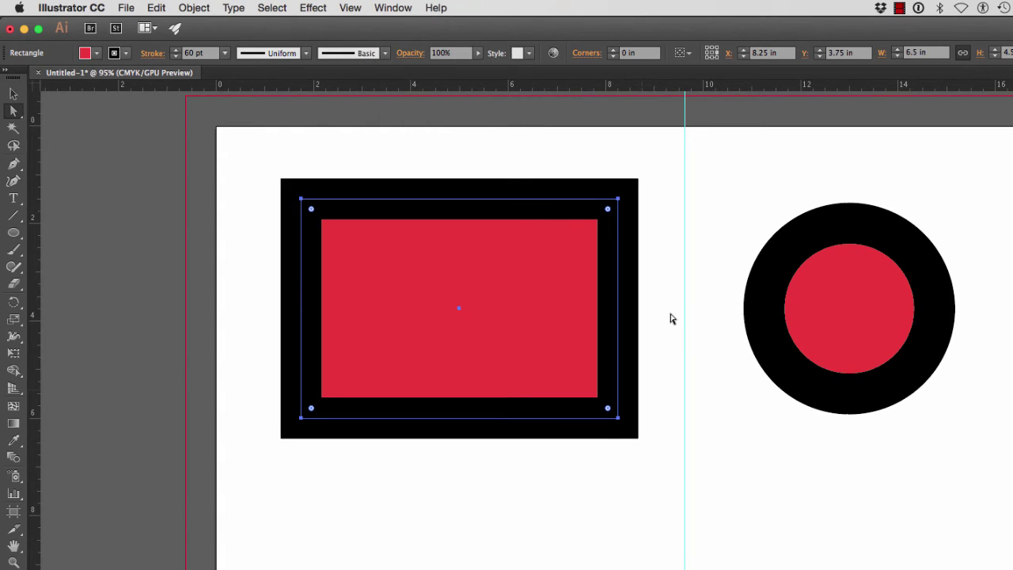